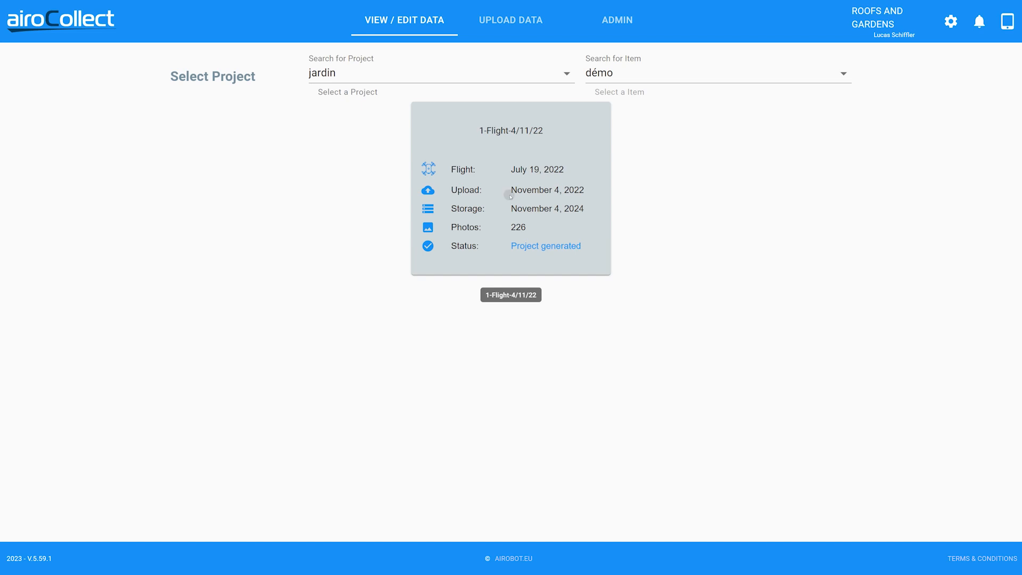
# Open the 1-Flight-4/11/22 project and download its Orthophoto JPEG export from the project settings.
pyautogui.click(510, 198)
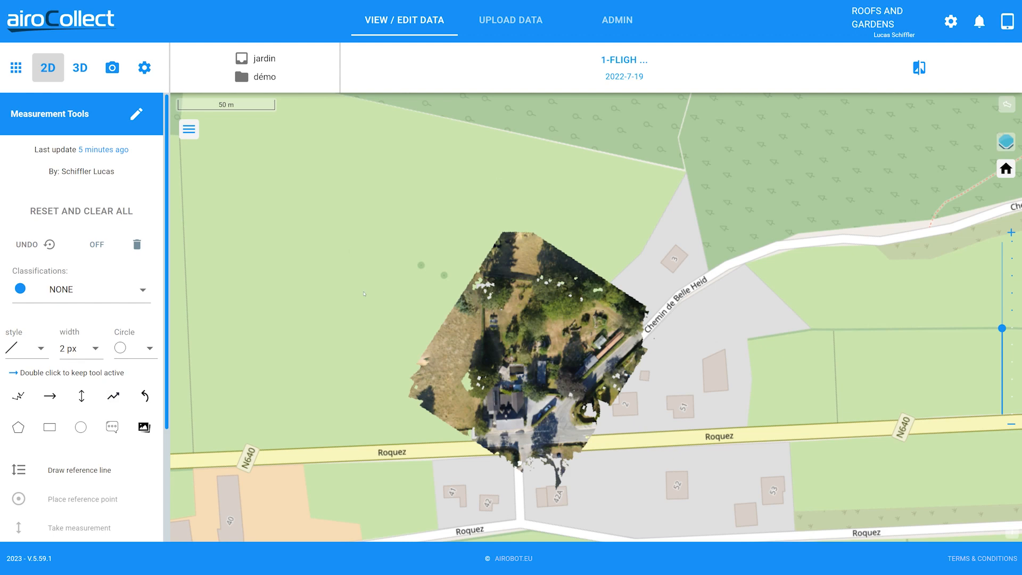
pyautogui.scroll(3, 560, 407)
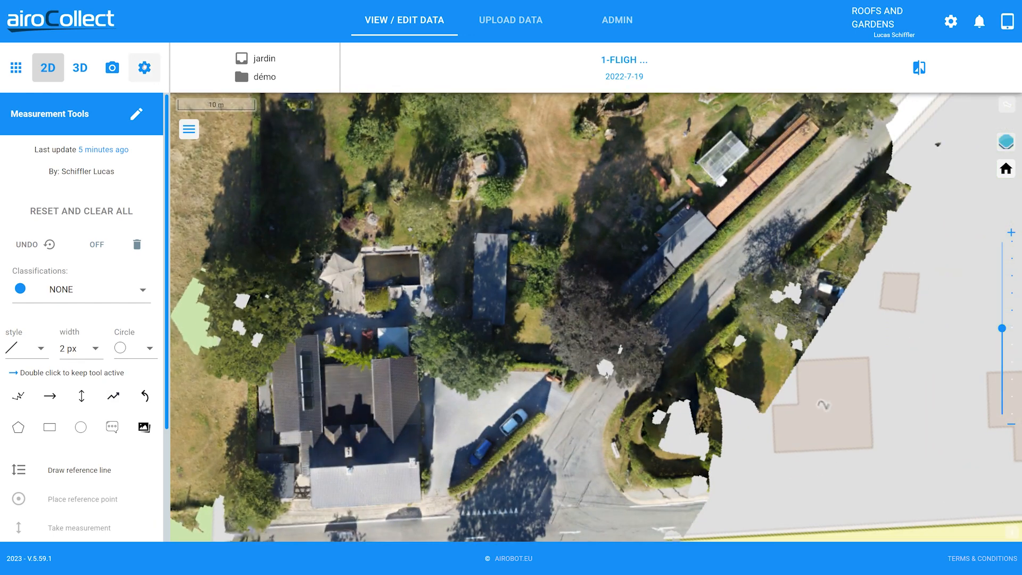
pyautogui.click(144, 67)
pyautogui.scroll(-2, 729, 299)
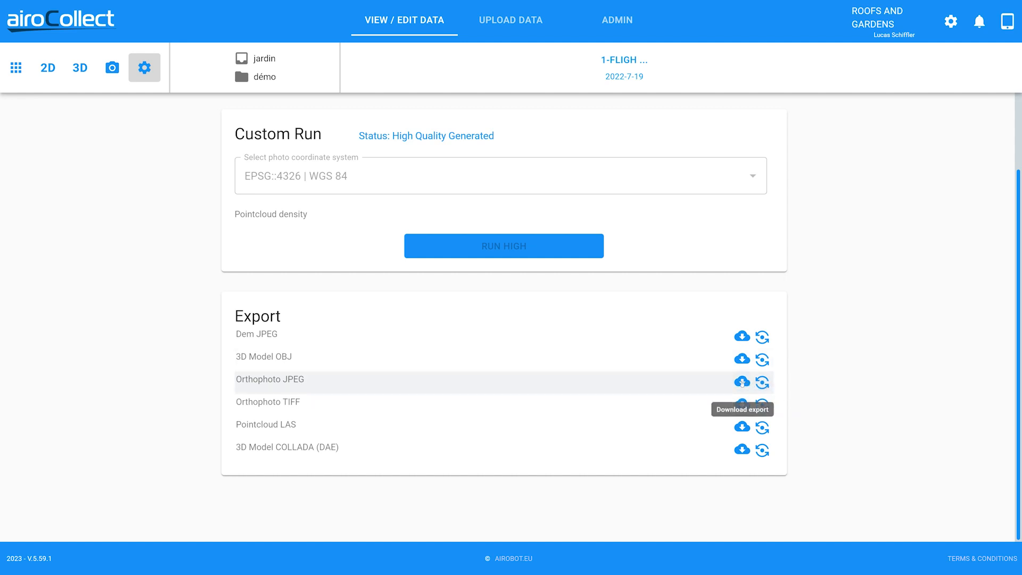
pyautogui.click(742, 382)
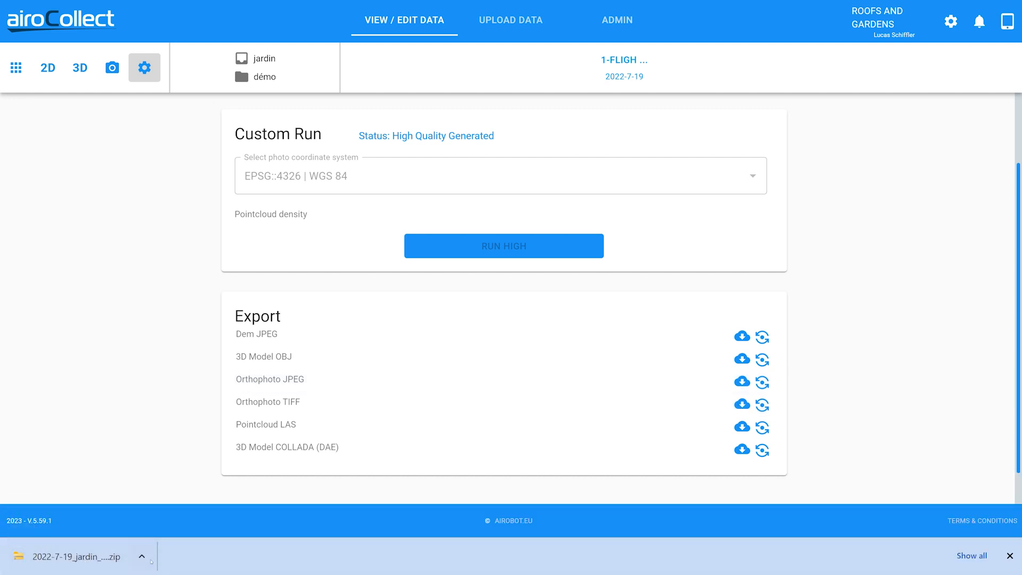
# Show the downloaded orthophoto ZIP in its folder and extract all its contents to the proposed destination.
pyautogui.click(142, 556)
pyautogui.click(165, 516)
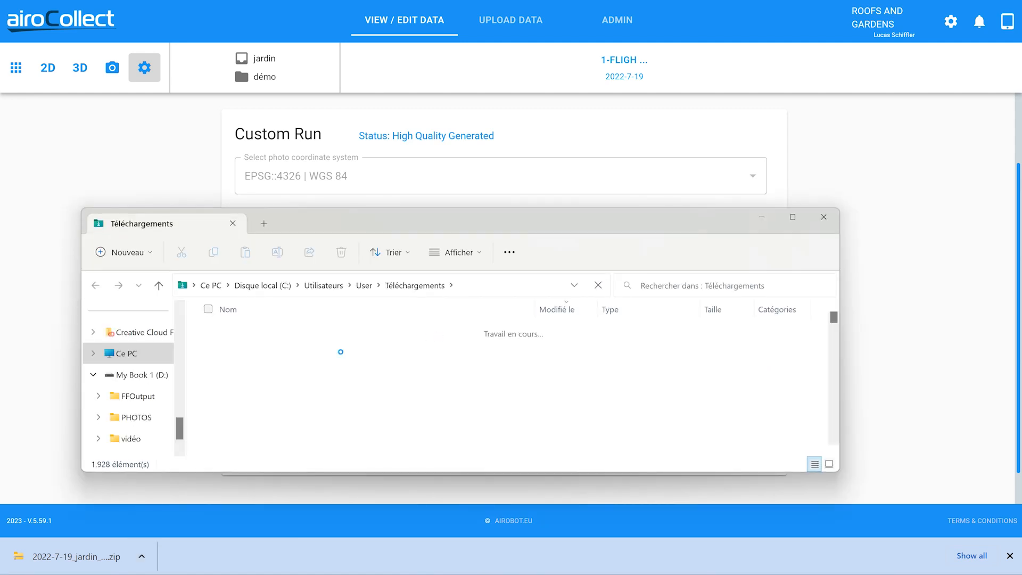
pyautogui.rightClick(339, 350)
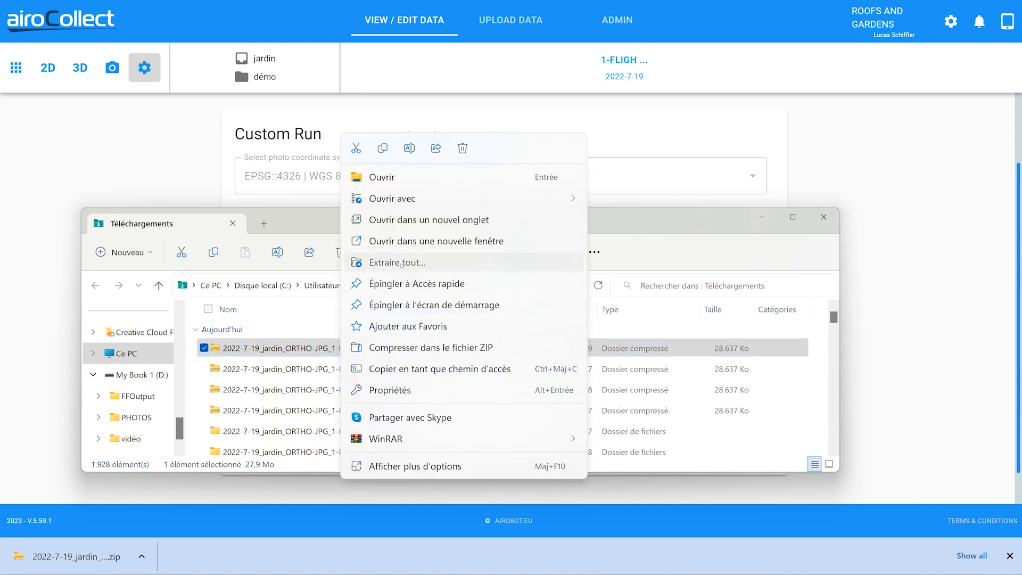
pyautogui.click(396, 262)
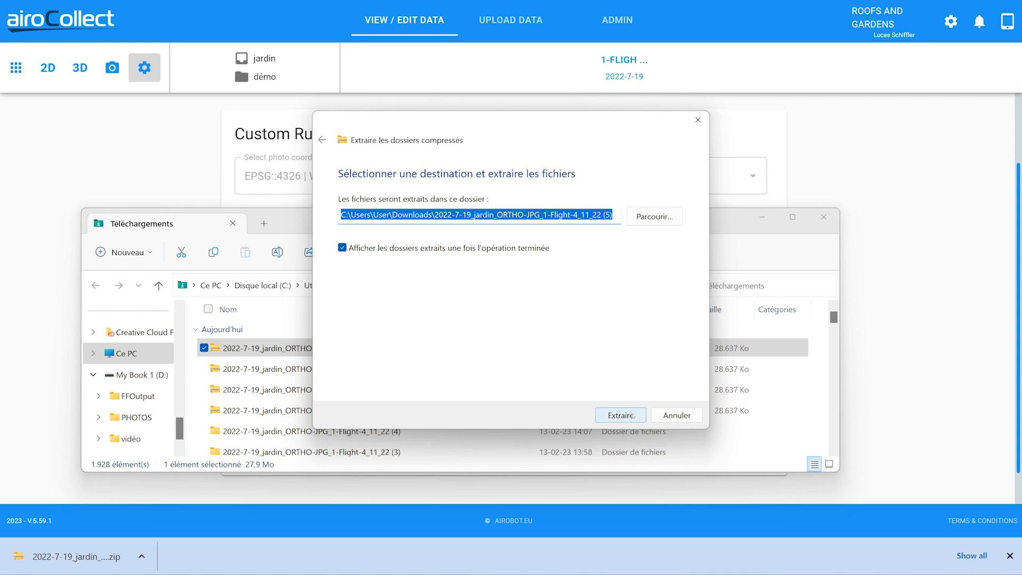
pyautogui.click(632, 416)
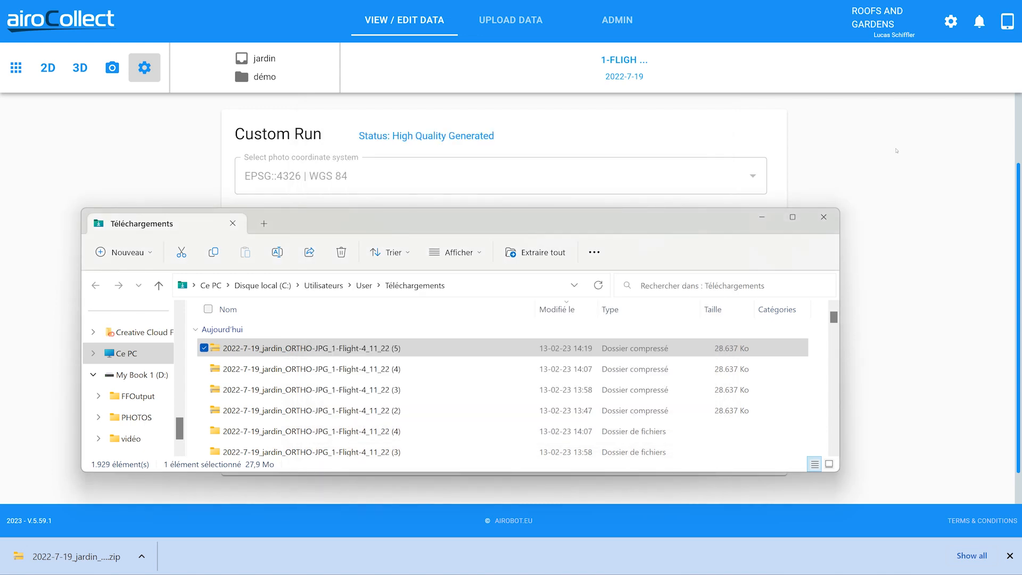
pyautogui.click(896, 150)
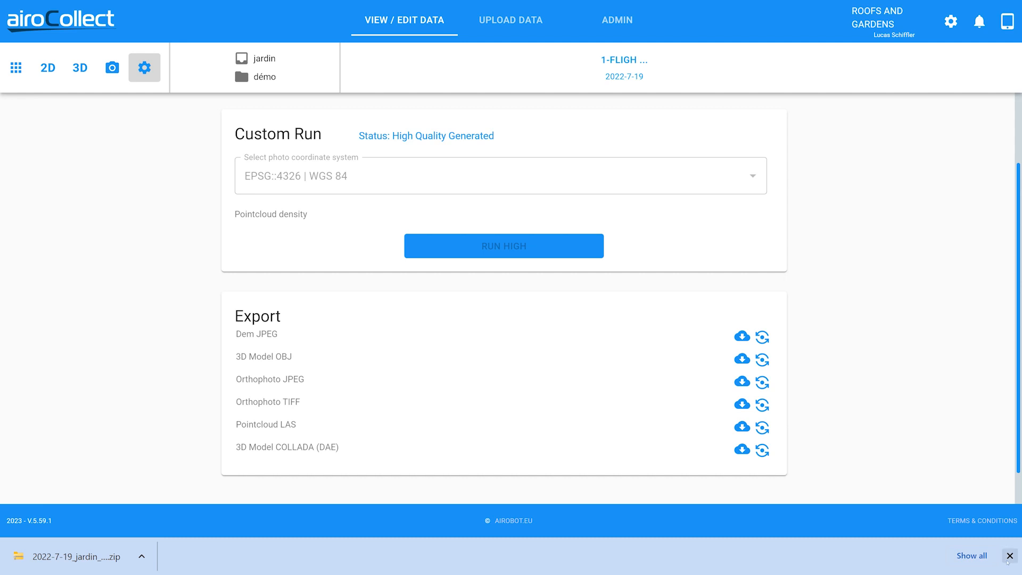
pyautogui.click(1008, 556)
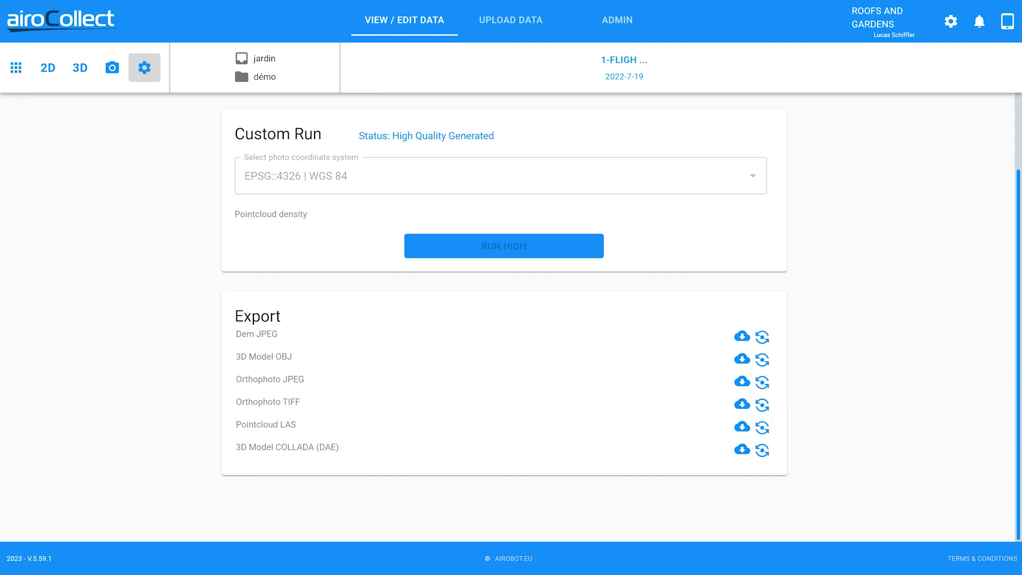
# Switch to SketchUp and import ORTHO.jpg as an image lying flat on the ground, with one corner at the origin.
pyautogui.hotkey('alt', 'Tab')
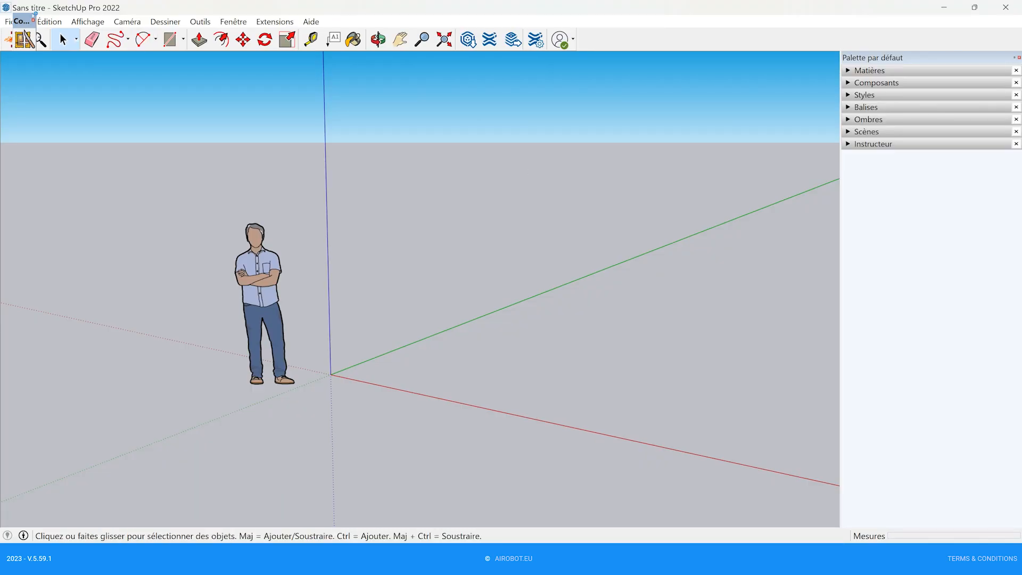
pyautogui.click(10, 22)
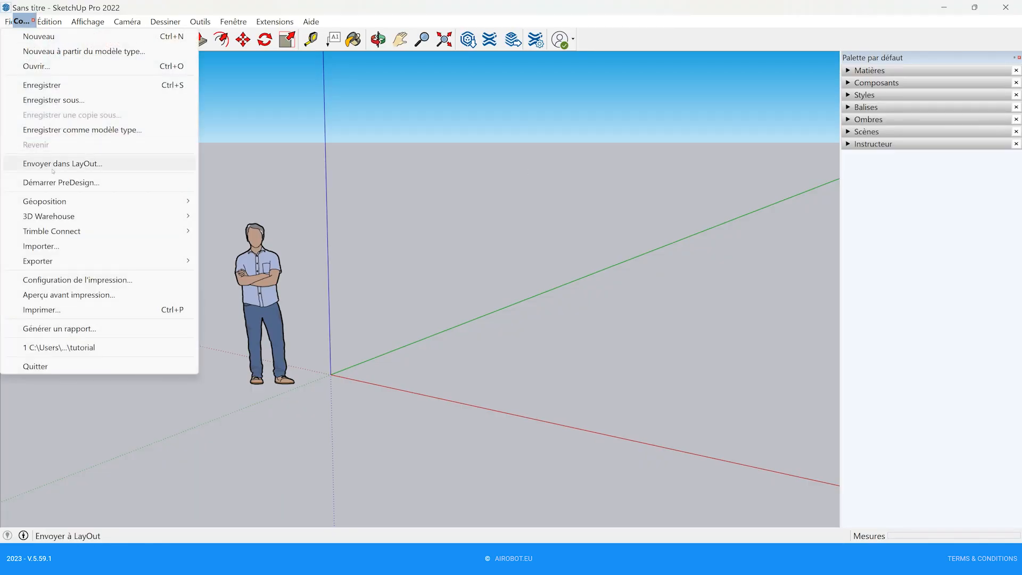
pyautogui.click(94, 250)
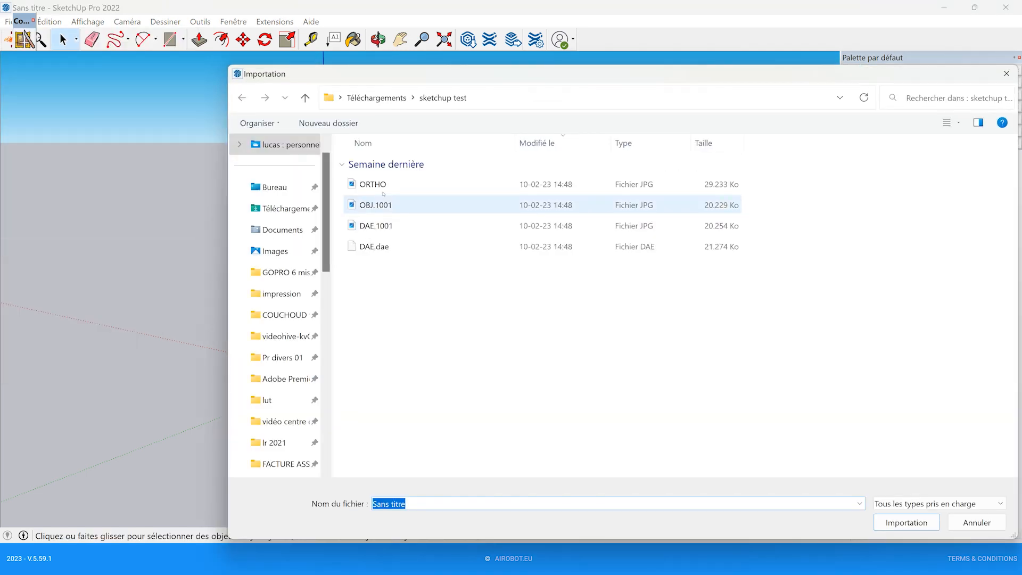
pyautogui.click(388, 183)
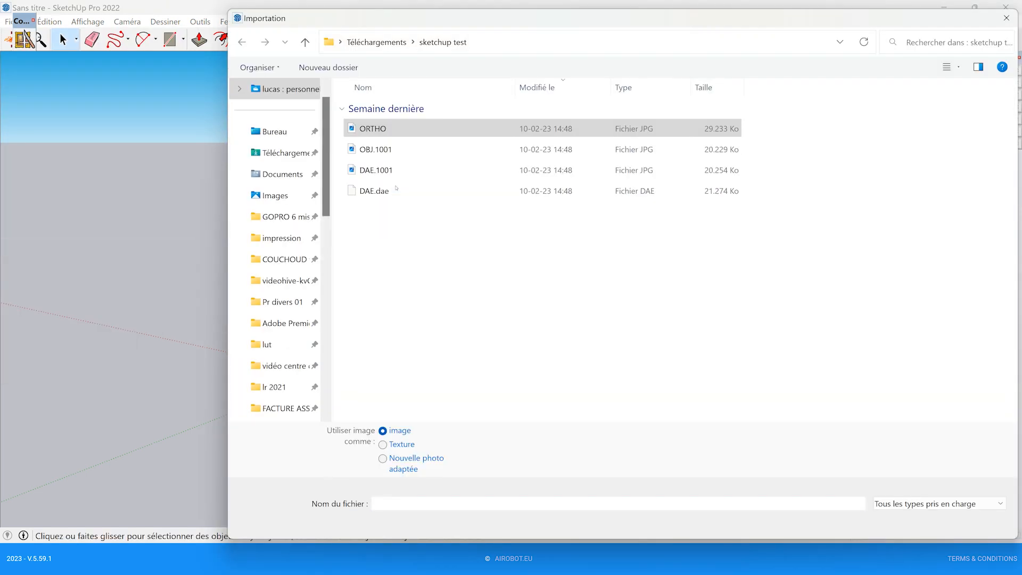
pyautogui.click(905, 522)
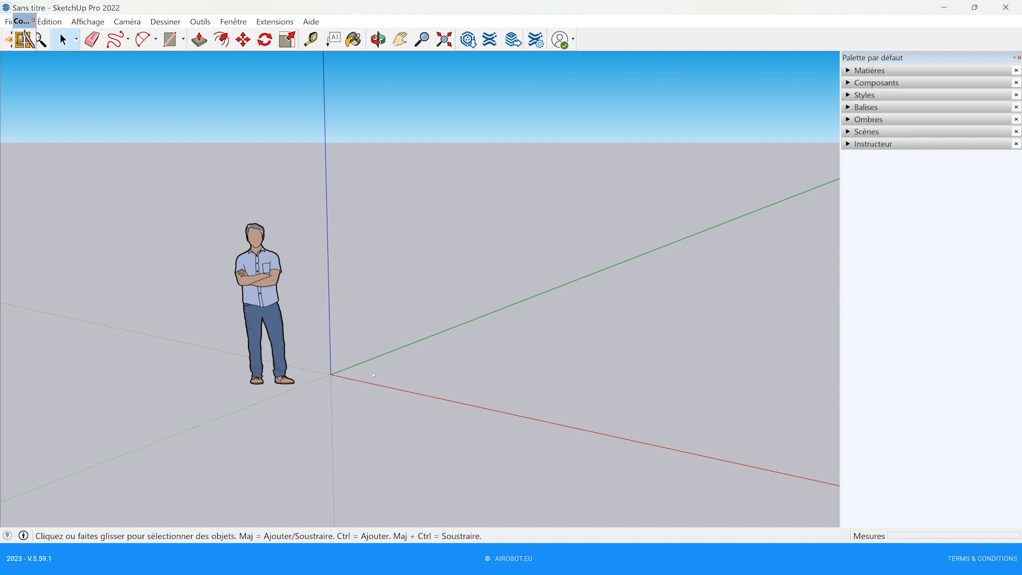
pyautogui.click(345, 374)
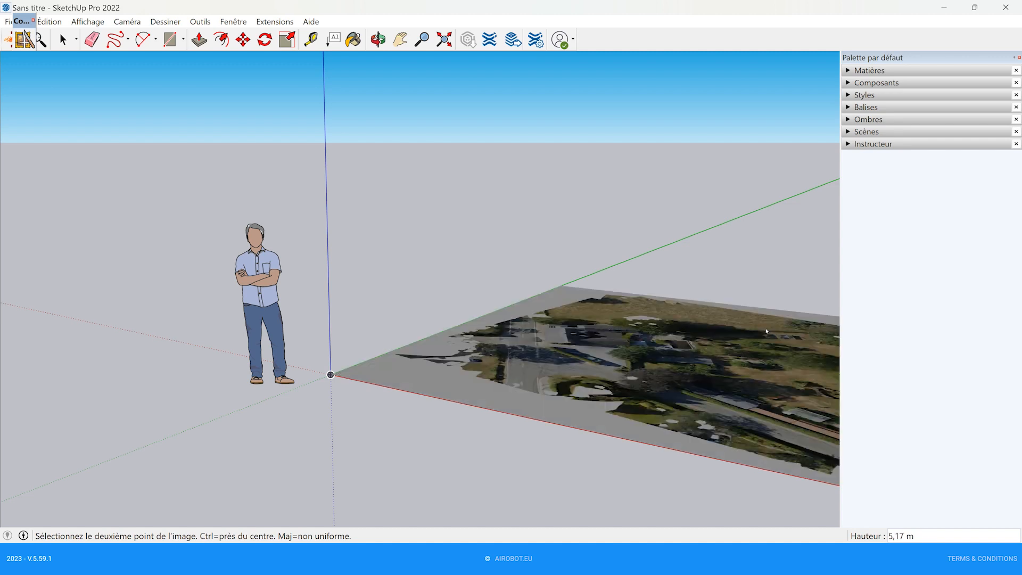
pyautogui.click(767, 331)
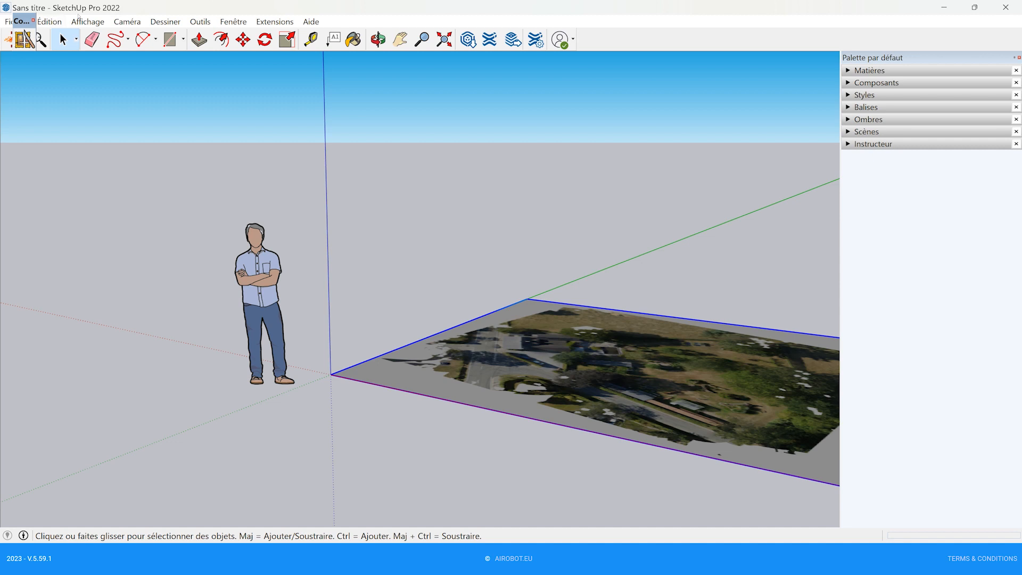
# Switch to the top view and examine the image quality of the imported orthophoto at close range.
pyautogui.click(127, 22)
pyautogui.moveTo(160, 66)
pyautogui.click(329, 65)
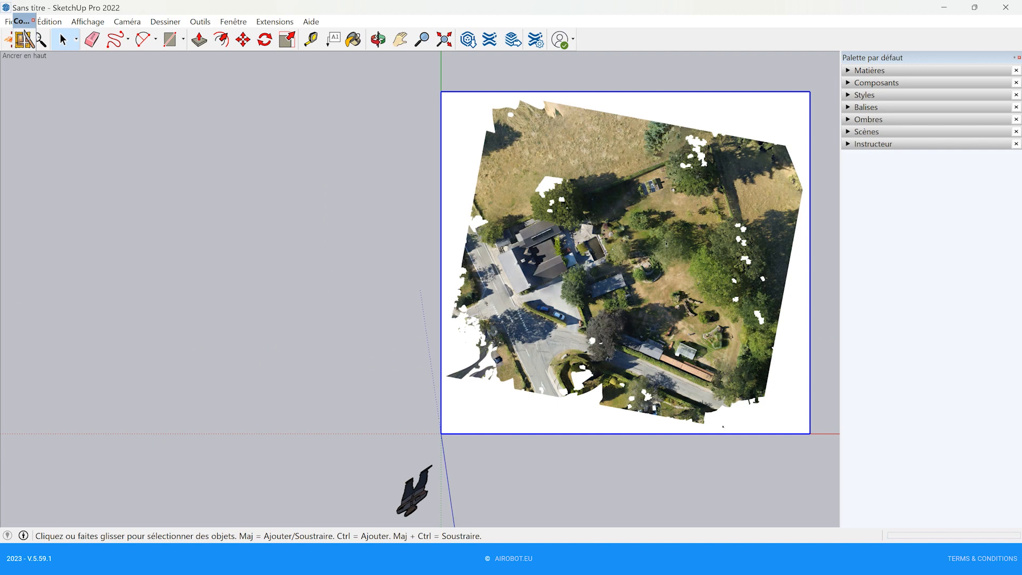
pyautogui.click(399, 39)
pyautogui.moveTo(389, 191); pyautogui.dragTo(201, 212)
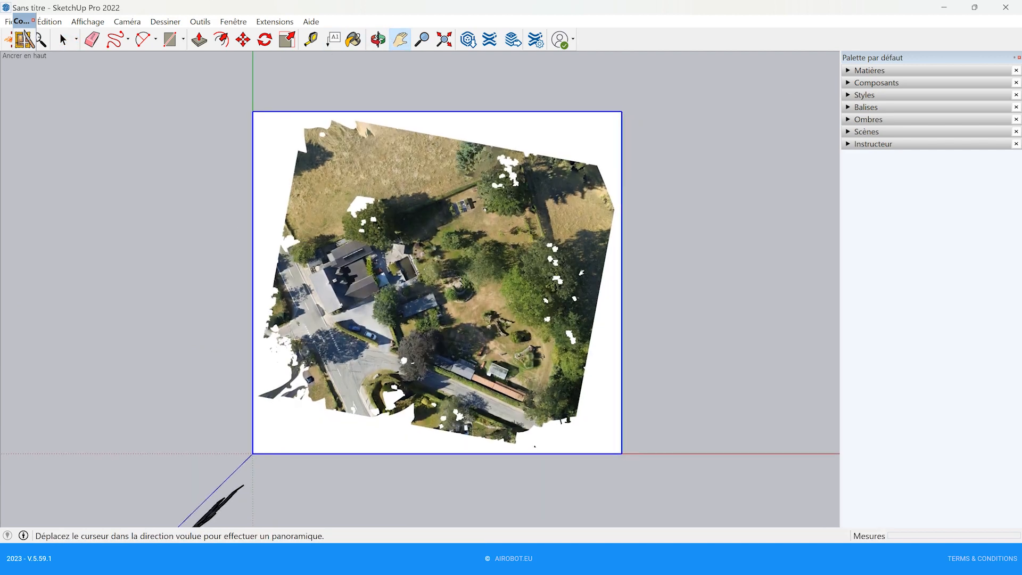
pyautogui.scroll(10, 516, 317)
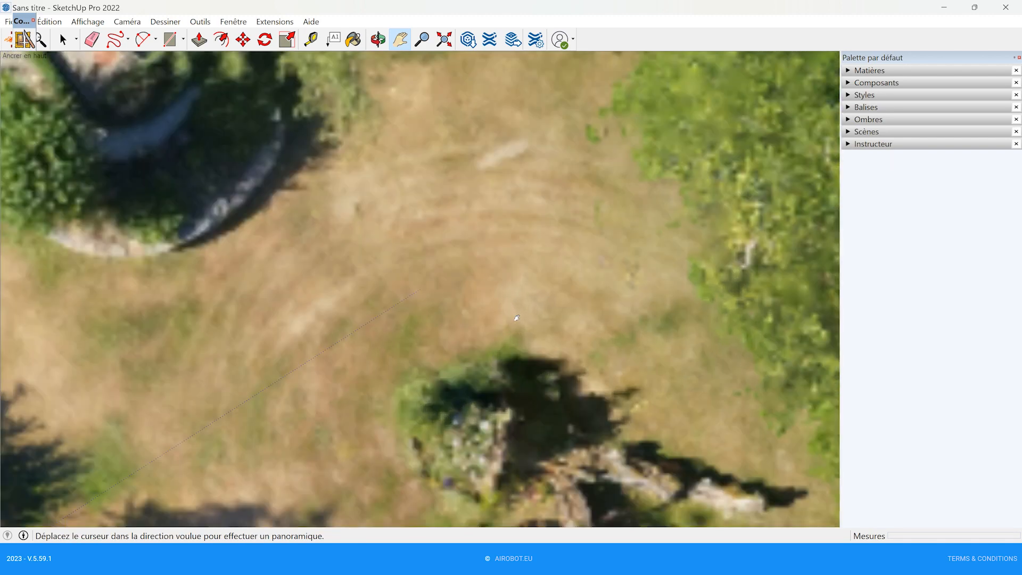
pyautogui.moveTo(459, 414); pyautogui.dragTo(431, 345)
pyautogui.scroll(-12, 372, 287)
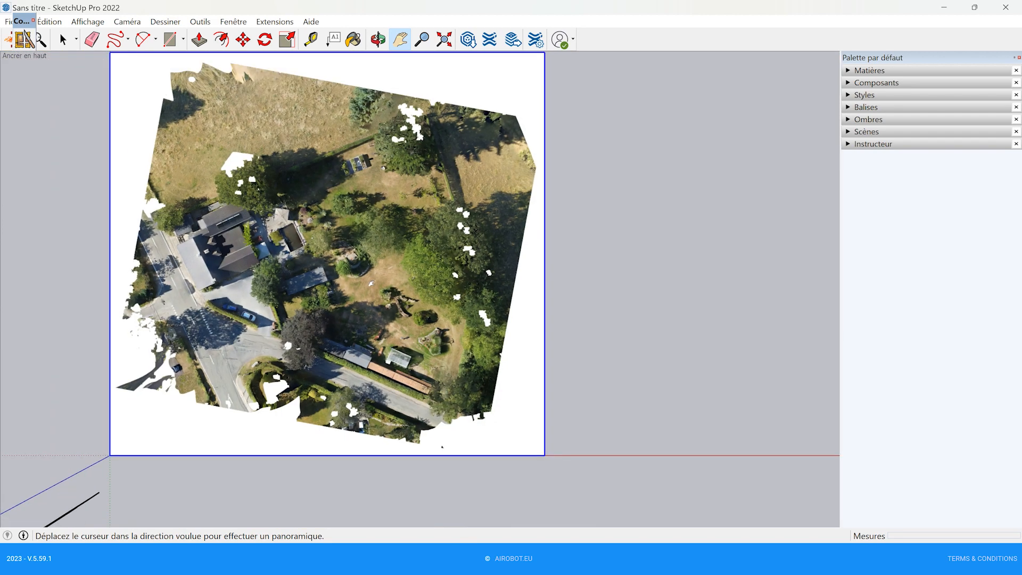
pyautogui.moveTo(636, 228); pyautogui.dragTo(697, 232)
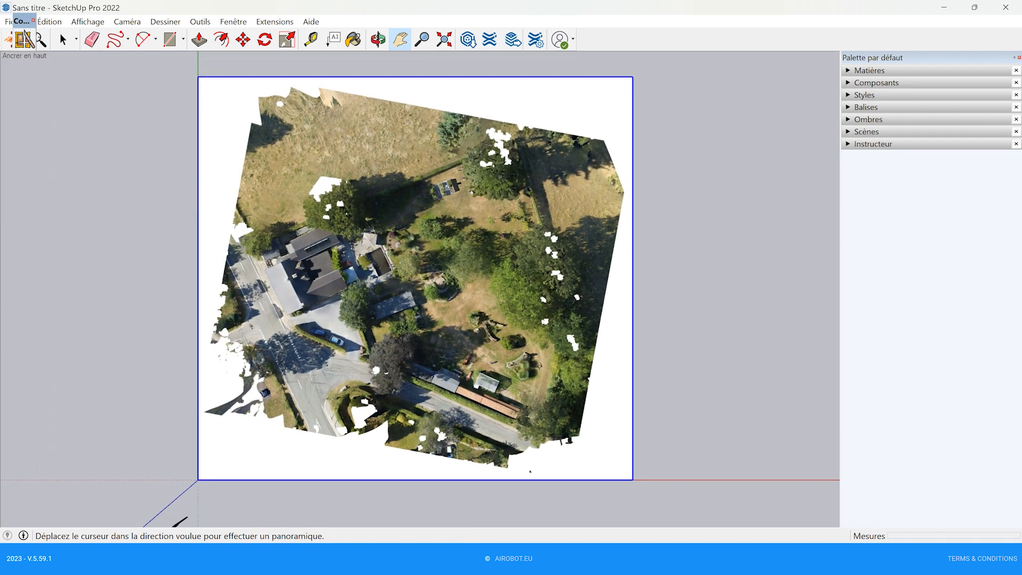
# Split the orthophoto into tiles with the "Coupez des grandes images" extension, accepting the proposed tile size.
pyautogui.click(268, 21)
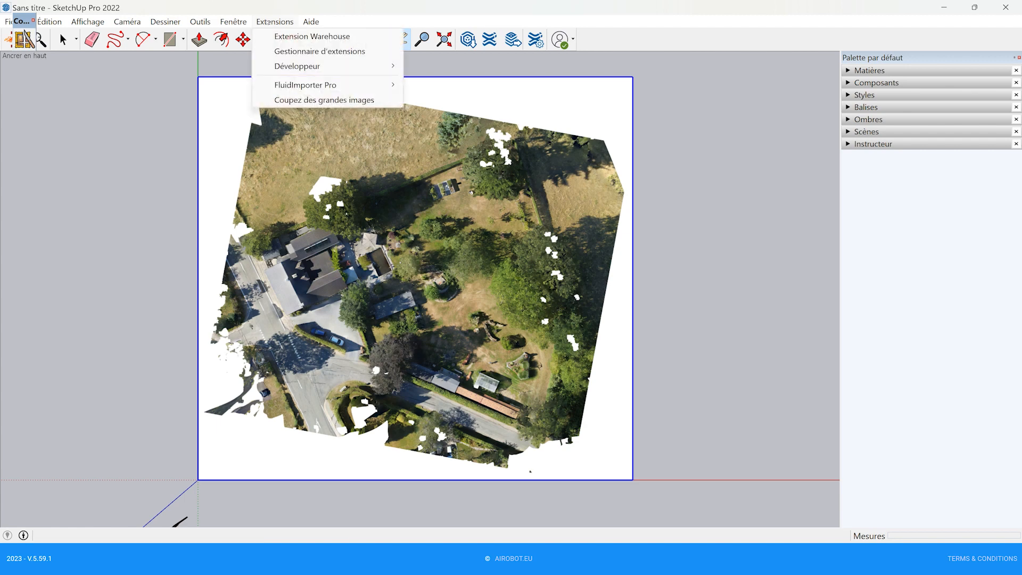
pyautogui.click(265, 101)
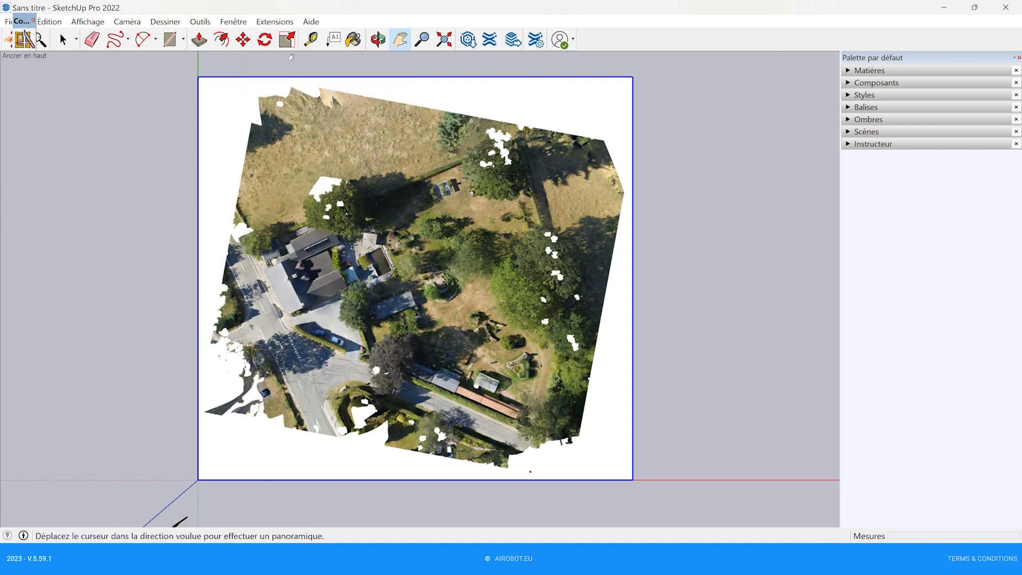
pyautogui.click(271, 22)
pyautogui.click(368, 100)
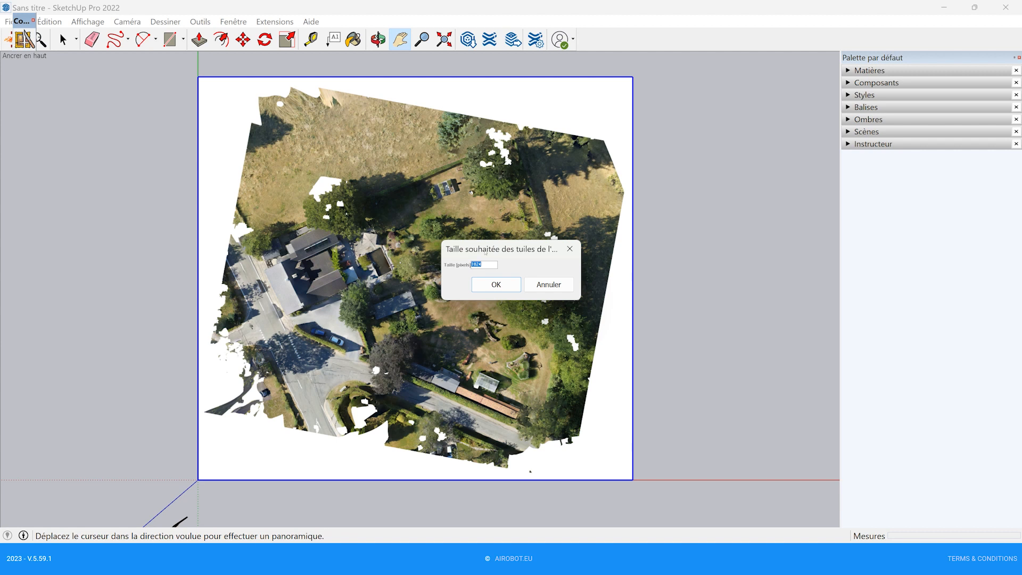
pyautogui.click(495, 287)
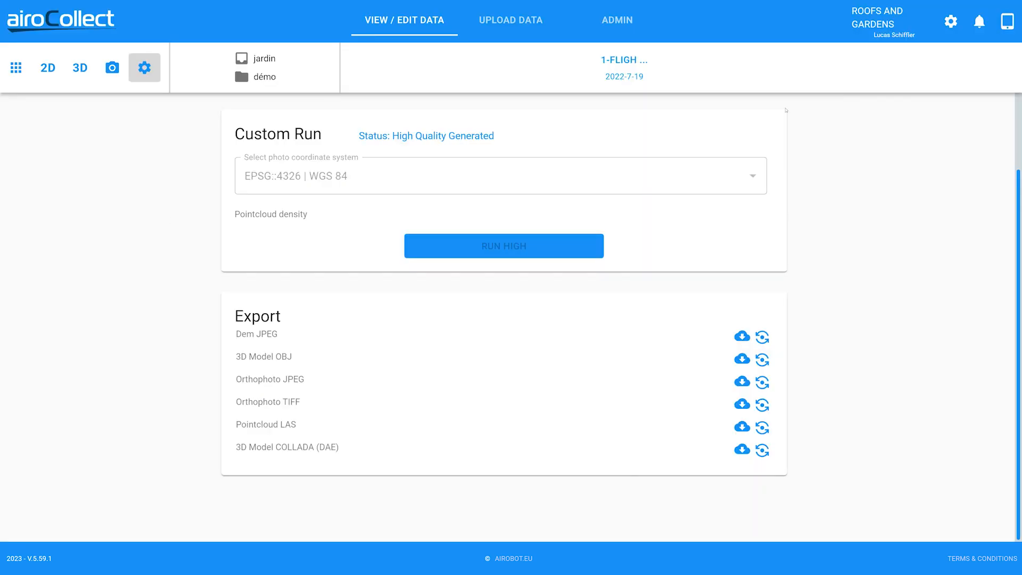
# Switch to airoCollect and, in the 2D orthophoto, measure the long edge of the stone-bordered flower bed between its two corners.
pyautogui.click(51, 74)
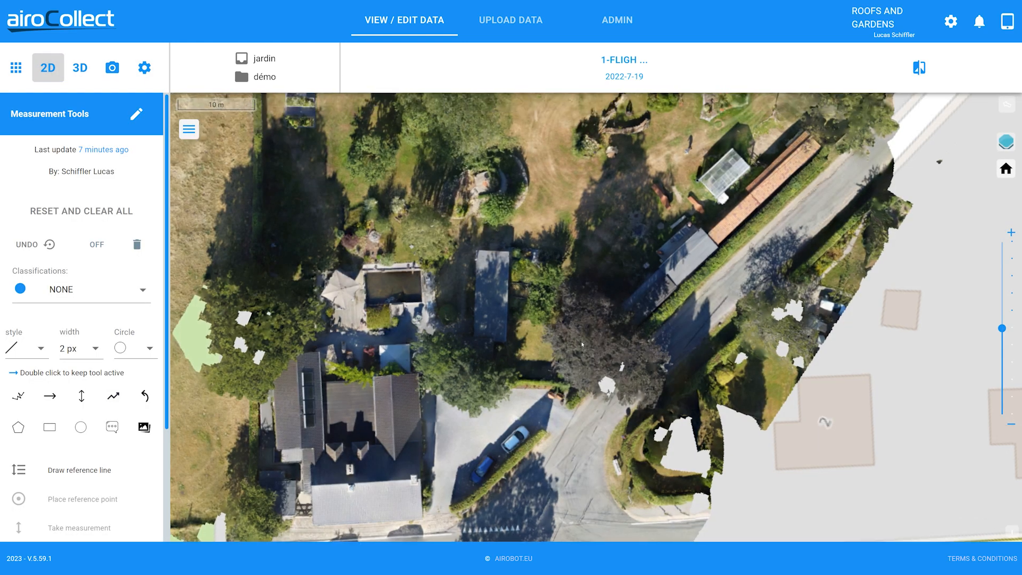
pyautogui.moveTo(581, 345); pyautogui.dragTo(454, 376)
pyautogui.scroll(5, 456, 315)
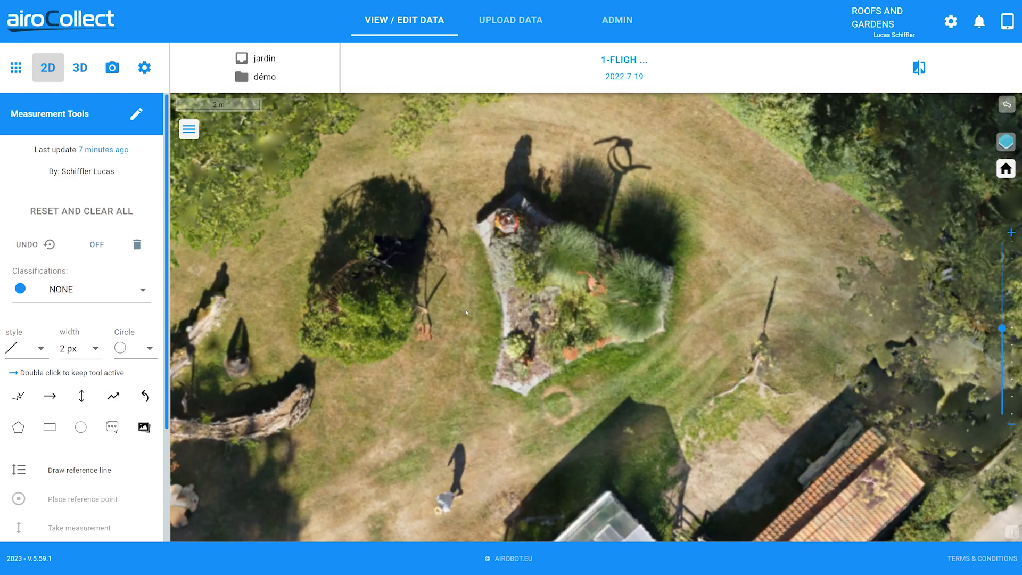
pyautogui.scroll(-3, 494, 316)
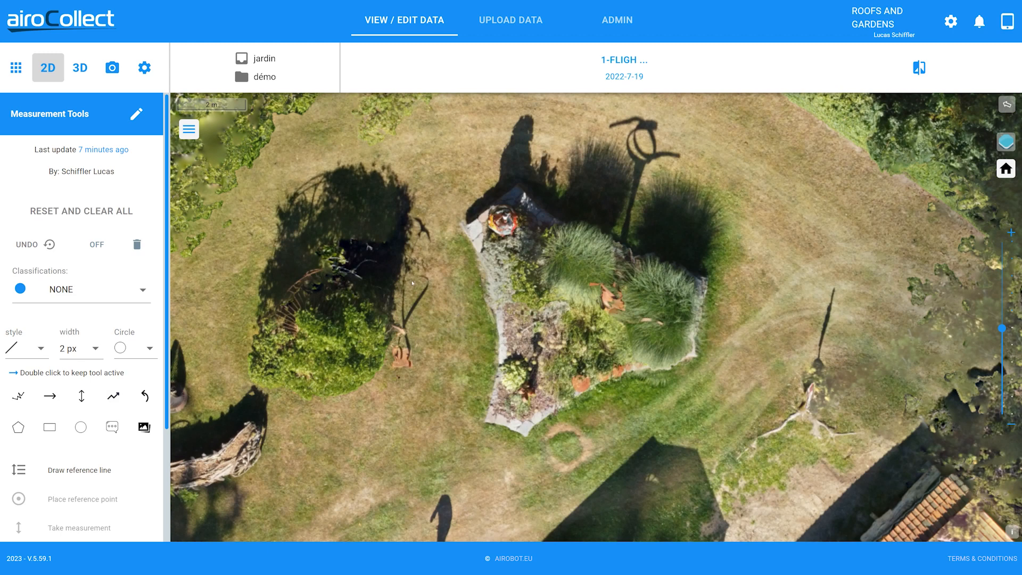
pyautogui.click(18, 396)
pyautogui.click(466, 225)
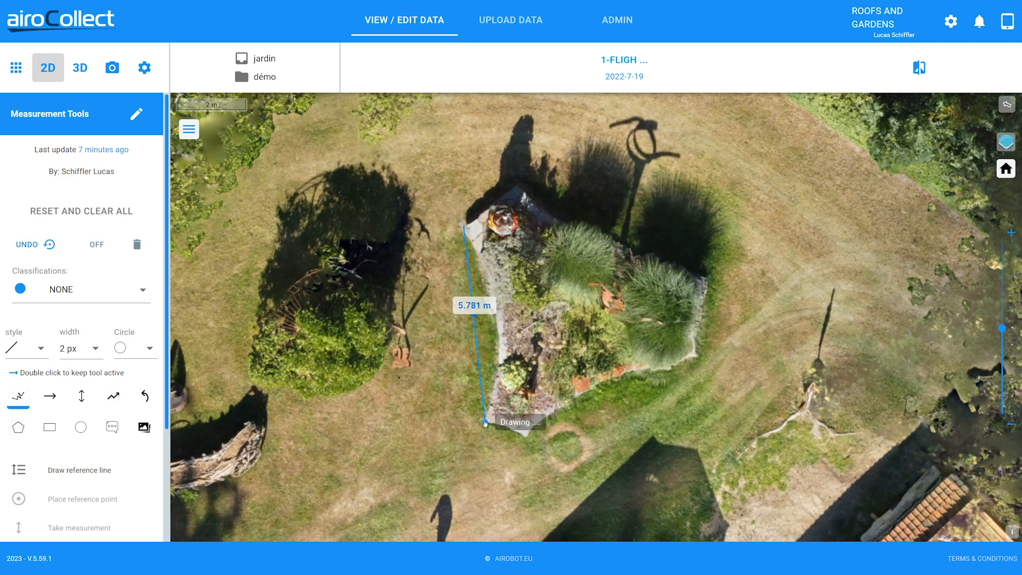
pyautogui.doubleClick(484, 422)
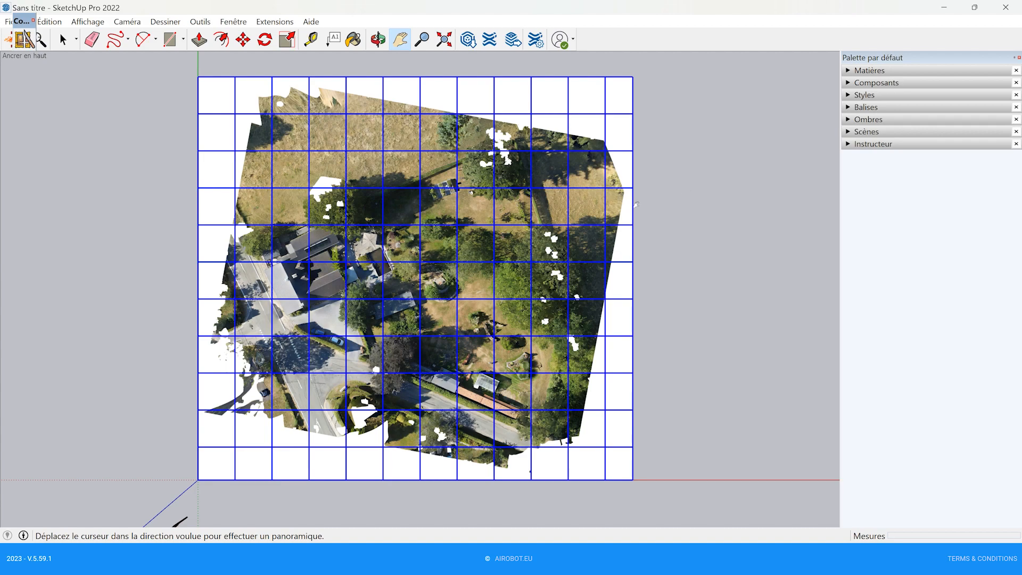
# In SketchUp, measure the long edge of the stone-bordered flower bed between its two corners with the Tape Measure tool.
pyautogui.scroll(12, 482, 333)
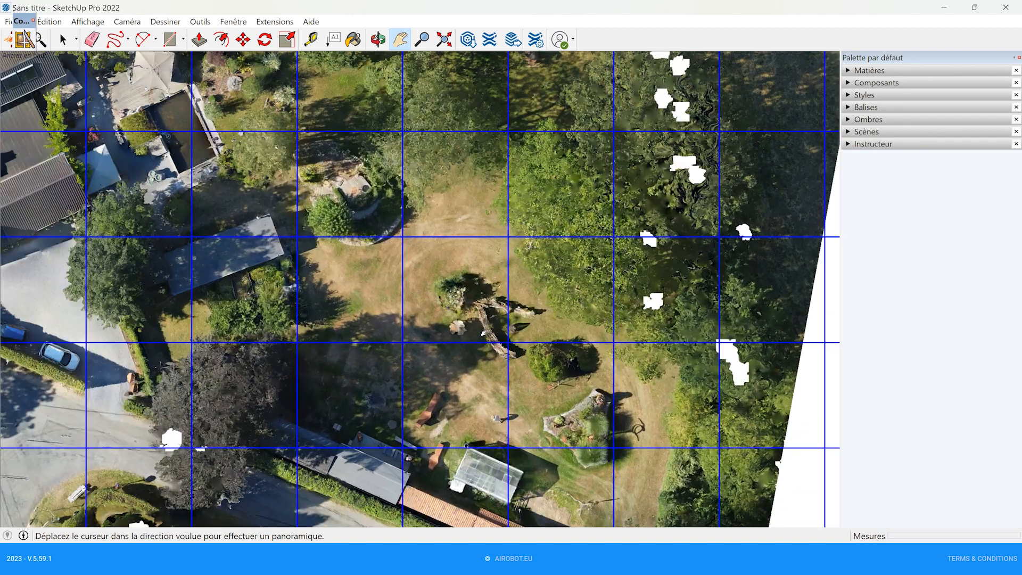
pyautogui.scroll(3, 482, 333)
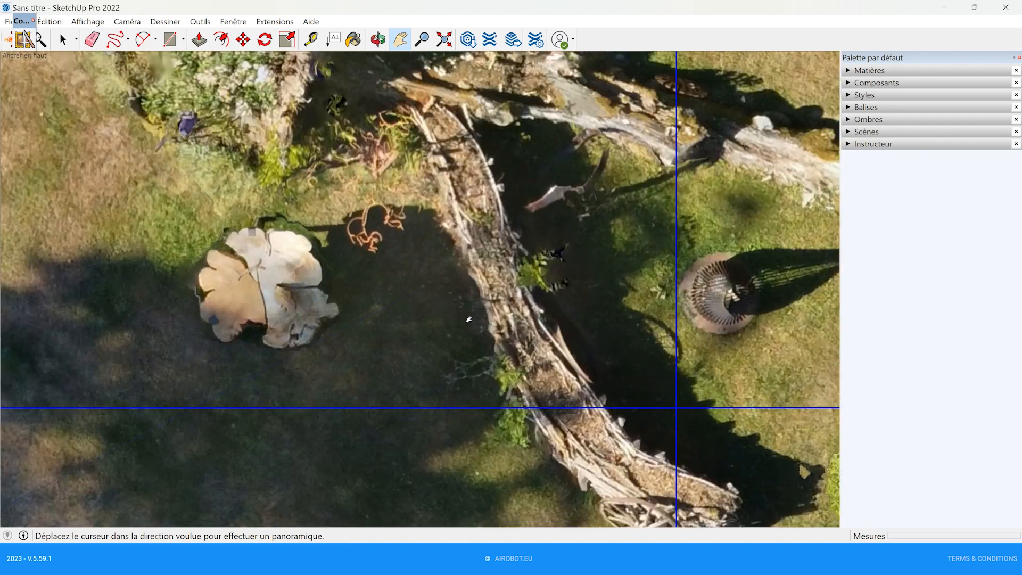
pyautogui.scroll(2, 469, 319)
pyautogui.scroll(-8, 468, 319)
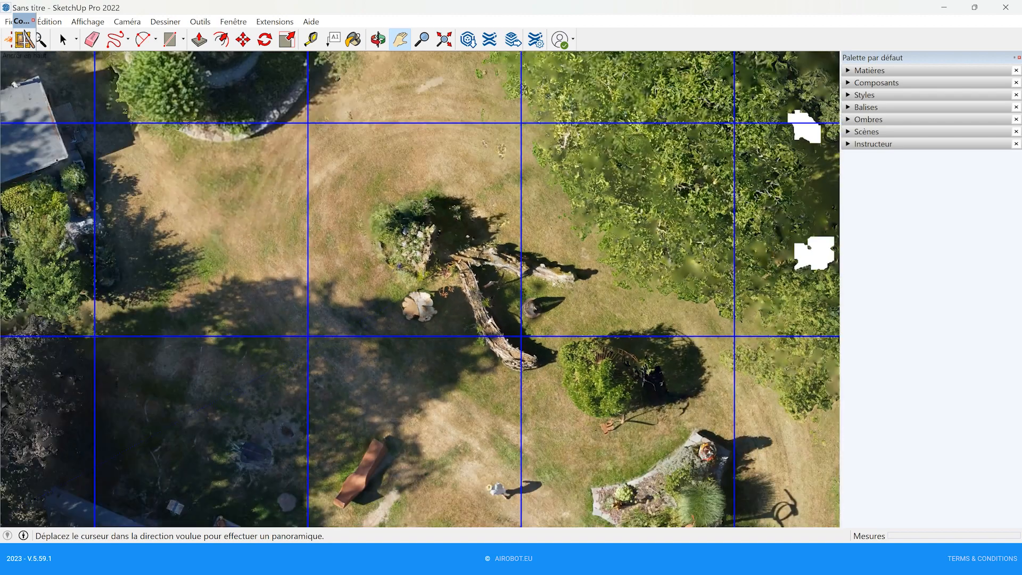
pyautogui.moveTo(627, 441); pyautogui.dragTo(437, 258)
pyautogui.scroll(5, 503, 318)
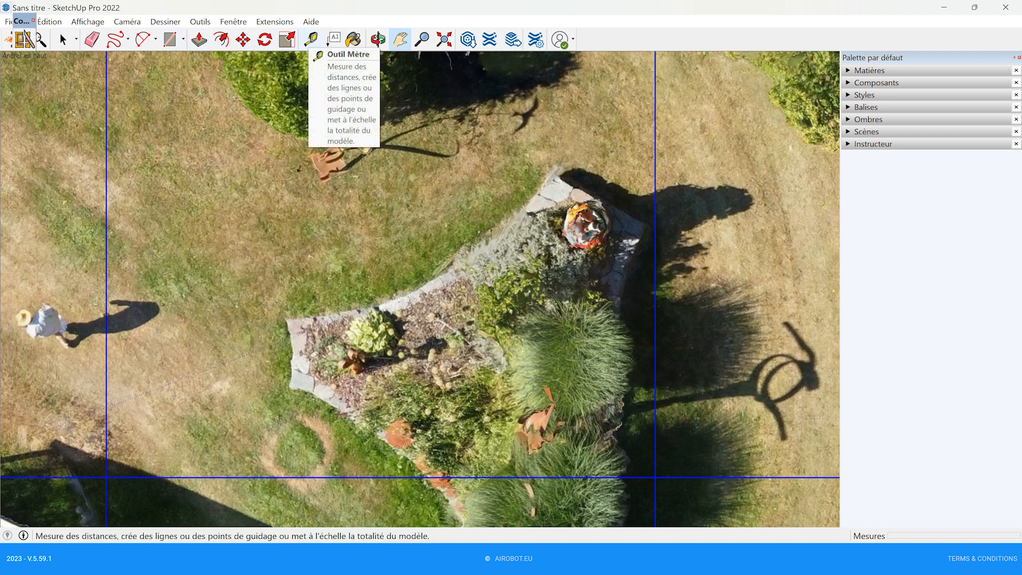
pyautogui.click(311, 39)
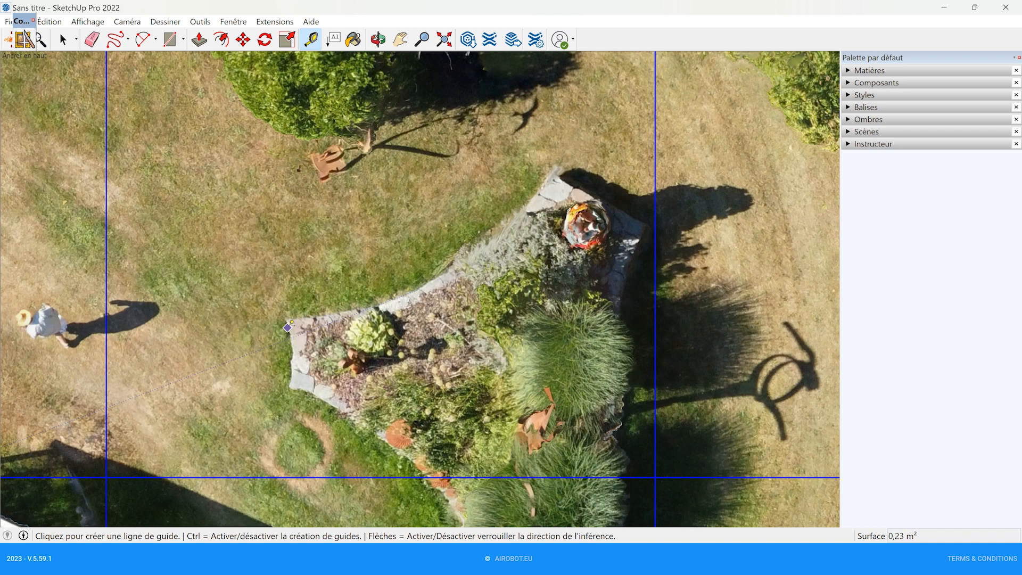
pyautogui.click(288, 319)
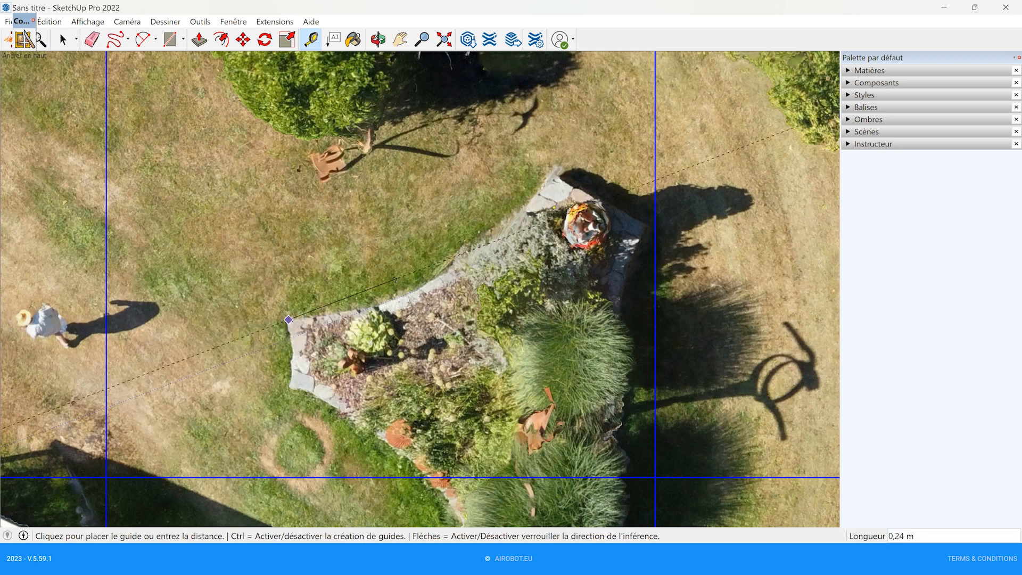
pyautogui.click(553, 176)
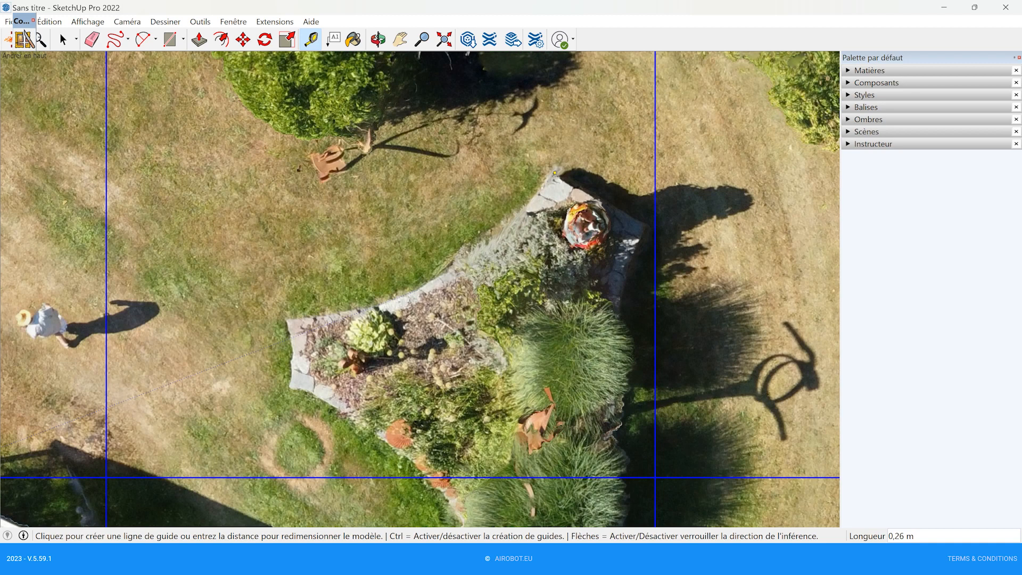
# Set the measured flower bed edge to 5,77 m and accept resizing the whole model to match.
pyautogui.write('5,77')
pyautogui.press('Return')
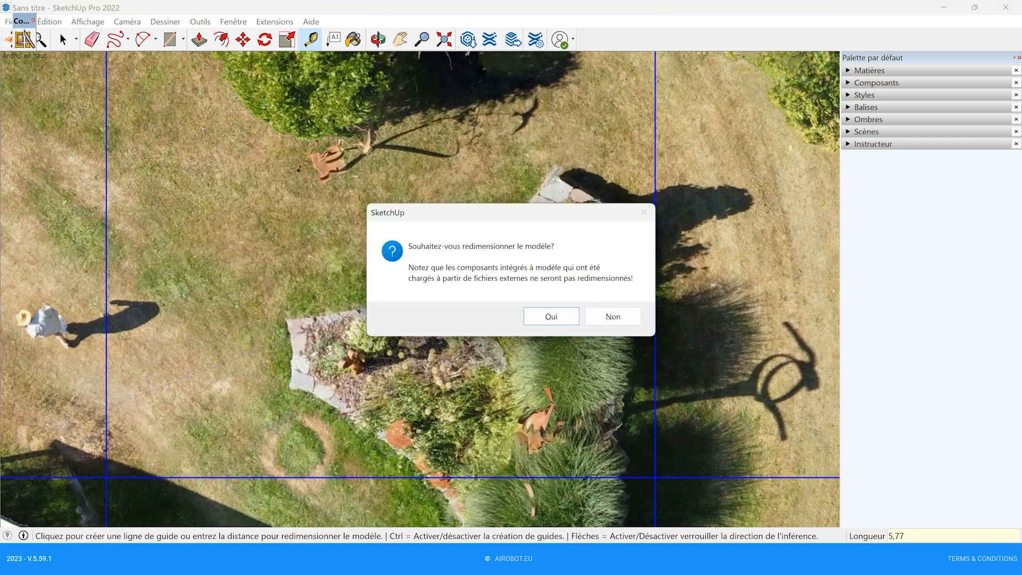
pyautogui.press('Return')
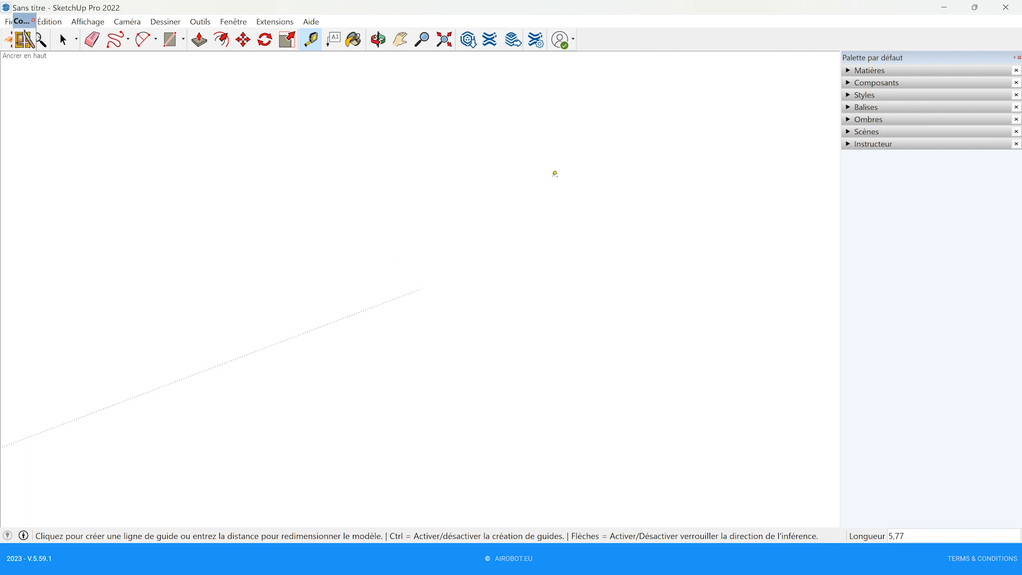
# Bring the rescaled orthophoto back into view from above and examine its full tiled extent.
pyautogui.click(399, 39)
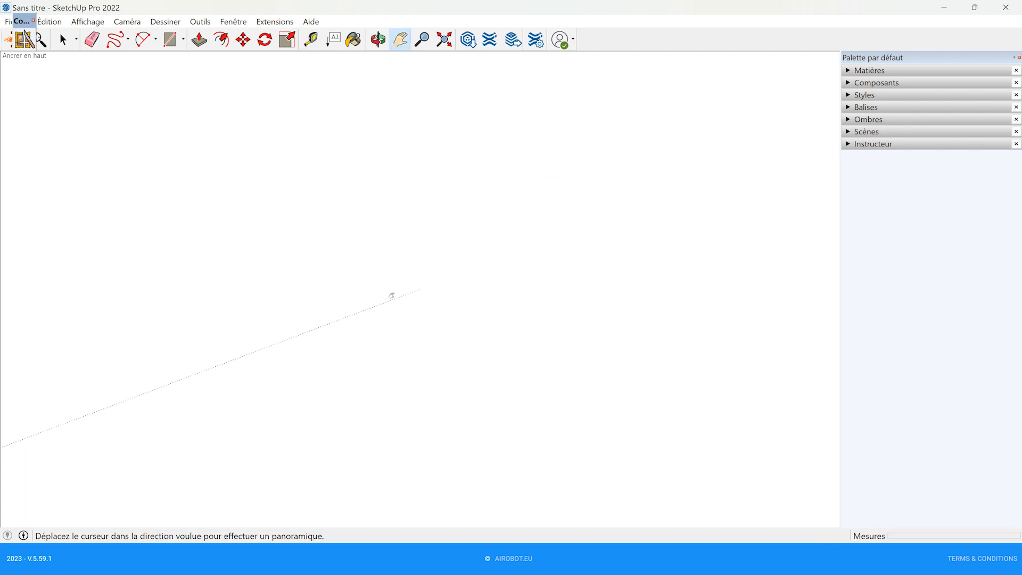
pyautogui.scroll(-5, 529, 279)
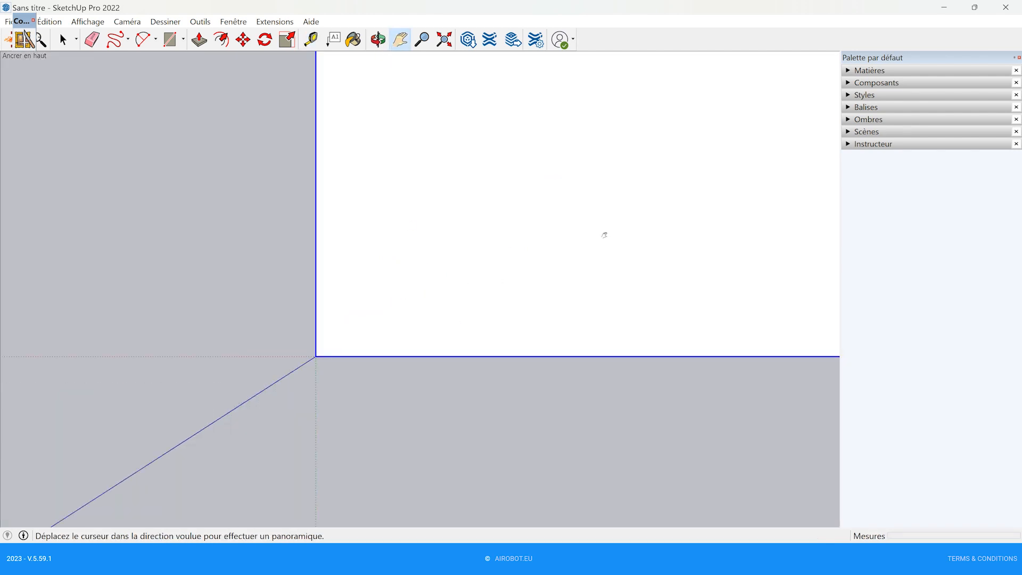
pyautogui.scroll(-6, 639, 218)
pyautogui.moveTo(452, 213); pyautogui.dragTo(44, 492)
pyautogui.scroll(-8, 657, 263)
pyautogui.moveTo(406, 218); pyautogui.dragTo(131, 316)
pyautogui.scroll(3, 432, 294)
pyautogui.scroll(2, 432, 295)
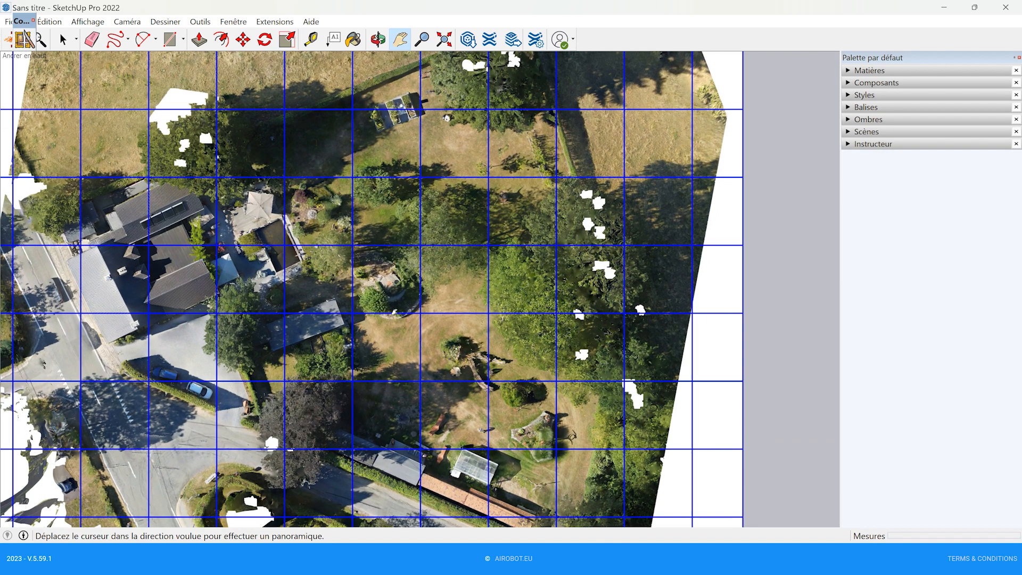
pyautogui.scroll(-2, 409, 300)
pyautogui.scroll(1, 393, 304)
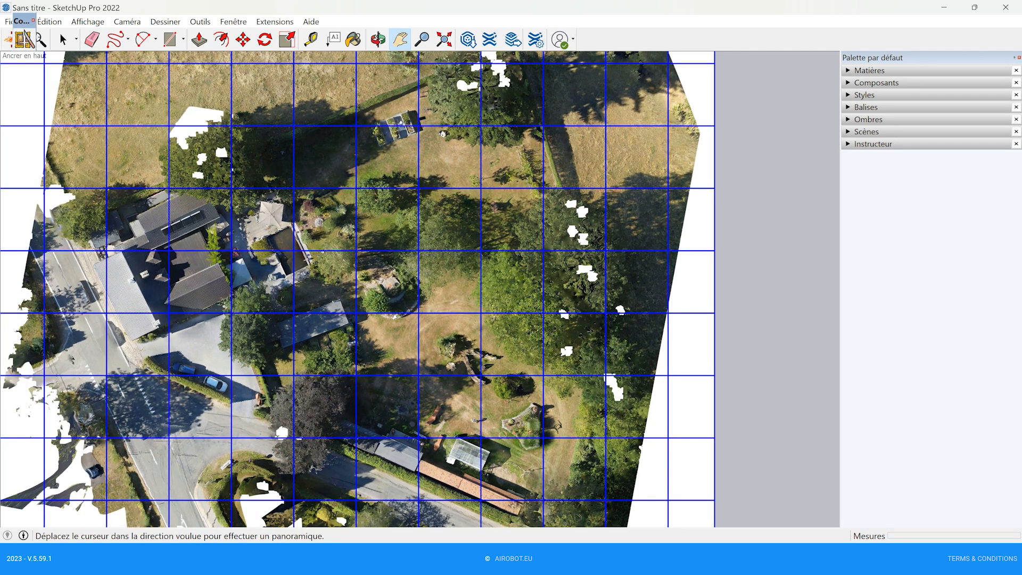
pyautogui.scroll(-1, 396, 304)
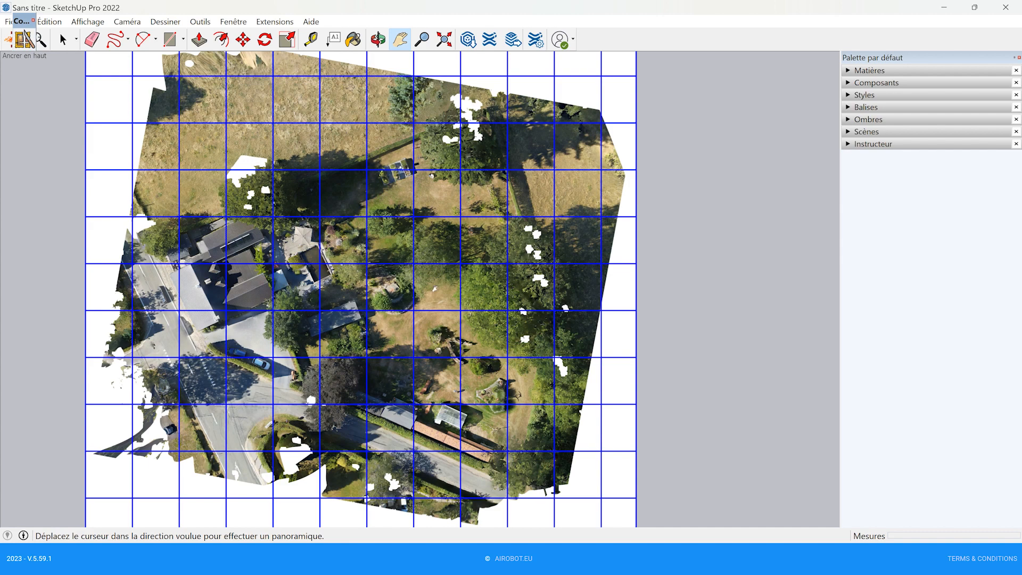
pyautogui.scroll(-1, 710, 275)
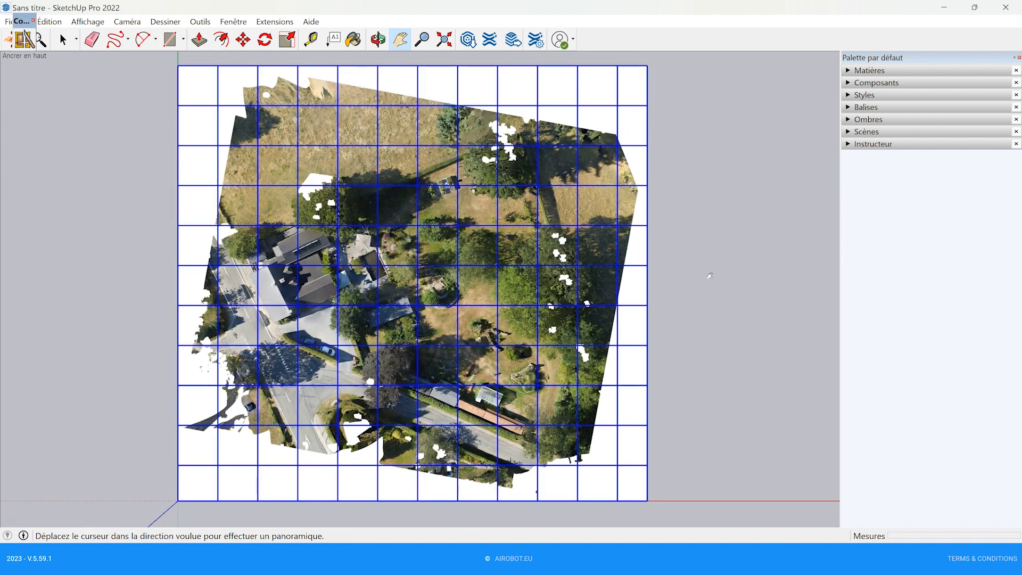